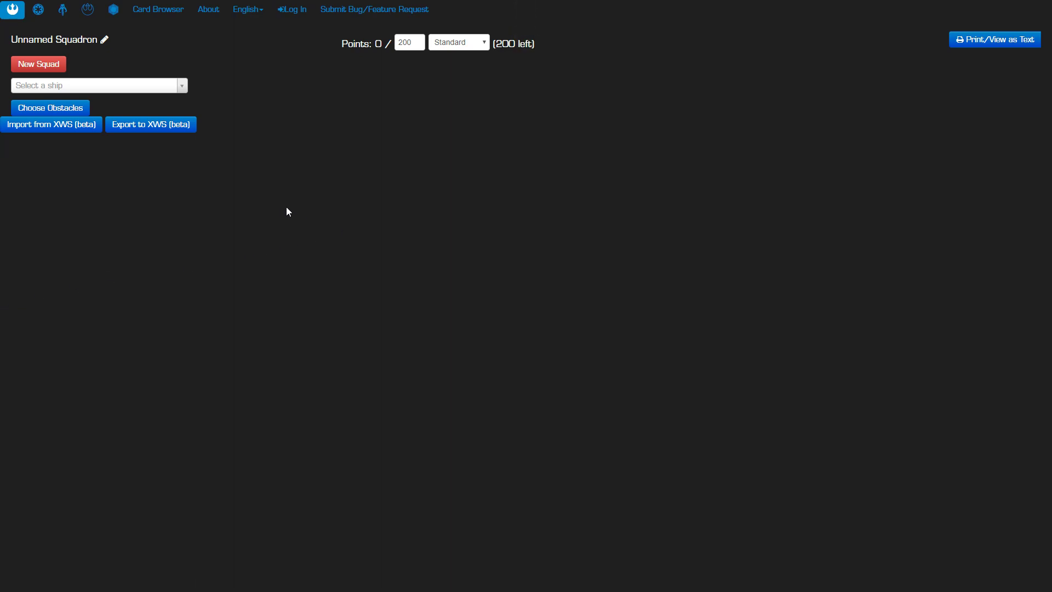
# Add a B-Wing with a Blue Squadron Pilot (42), leaving 158 of 200 points
pyautogui.click(182, 86)
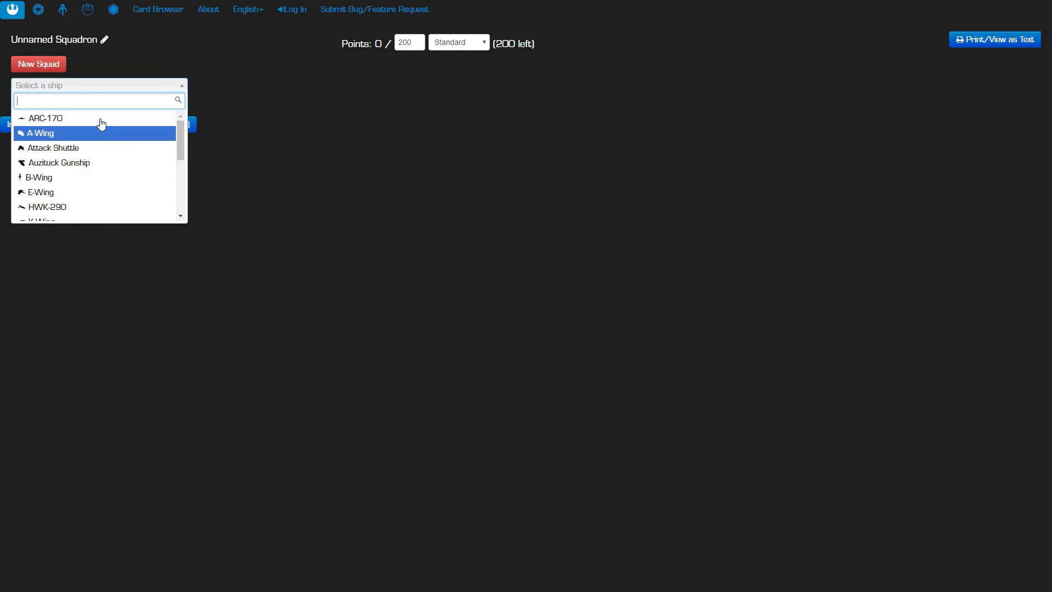
pyautogui.click(75, 178)
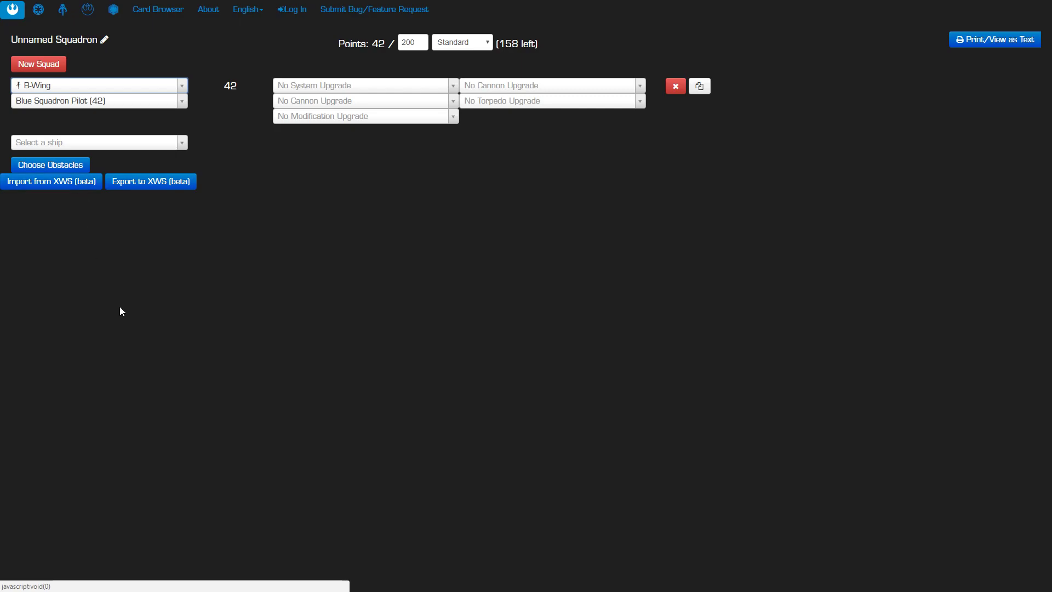
pyautogui.moveTo(185, 111)
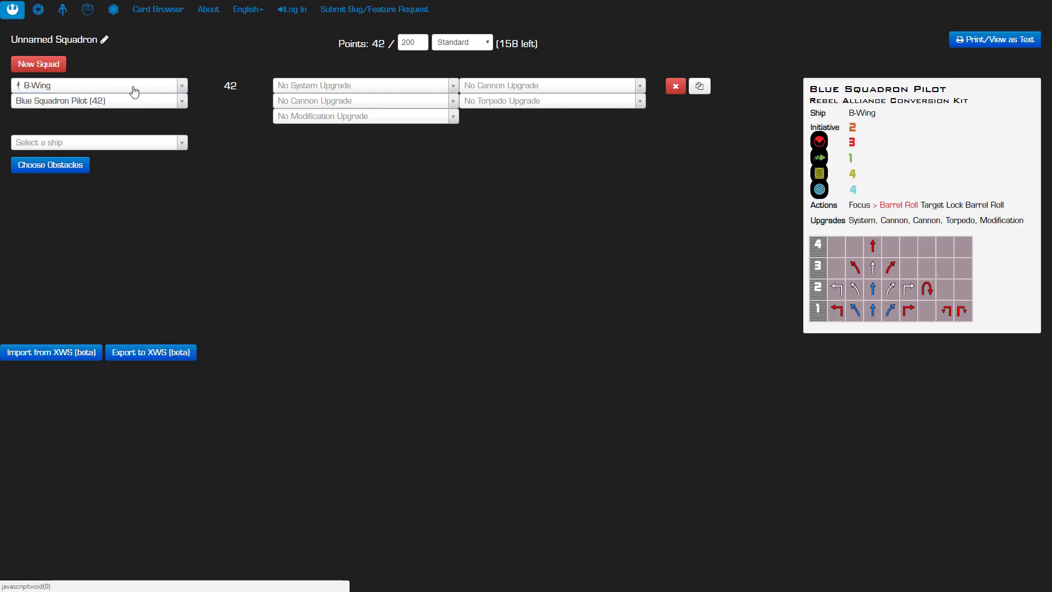
# Set the B-Wing's pilot to Ten Numb (50), leaving 150 points
pyautogui.click(183, 105)
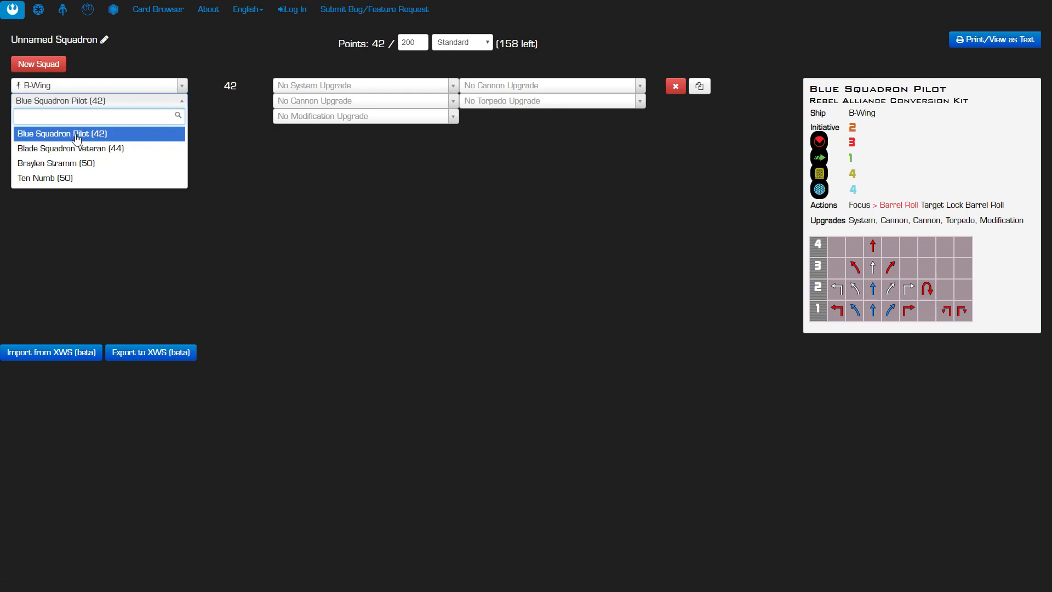
pyautogui.click(77, 178)
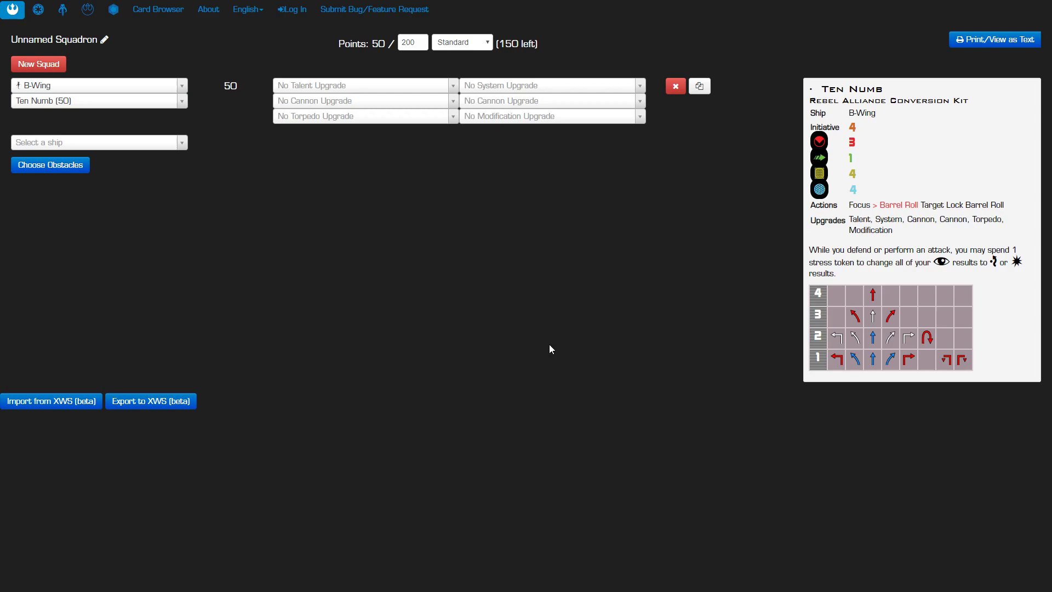
# Equip the B-Wing's cannon slot with a Heavy Laser Cannon (4), totalling 54 points
pyautogui.click(542, 106)
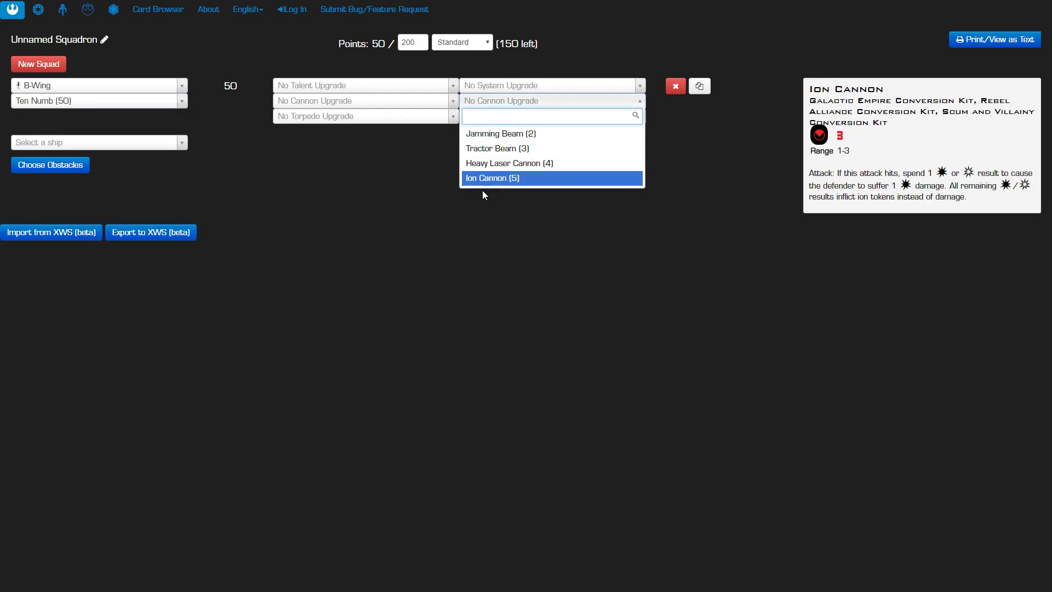
pyautogui.click(495, 164)
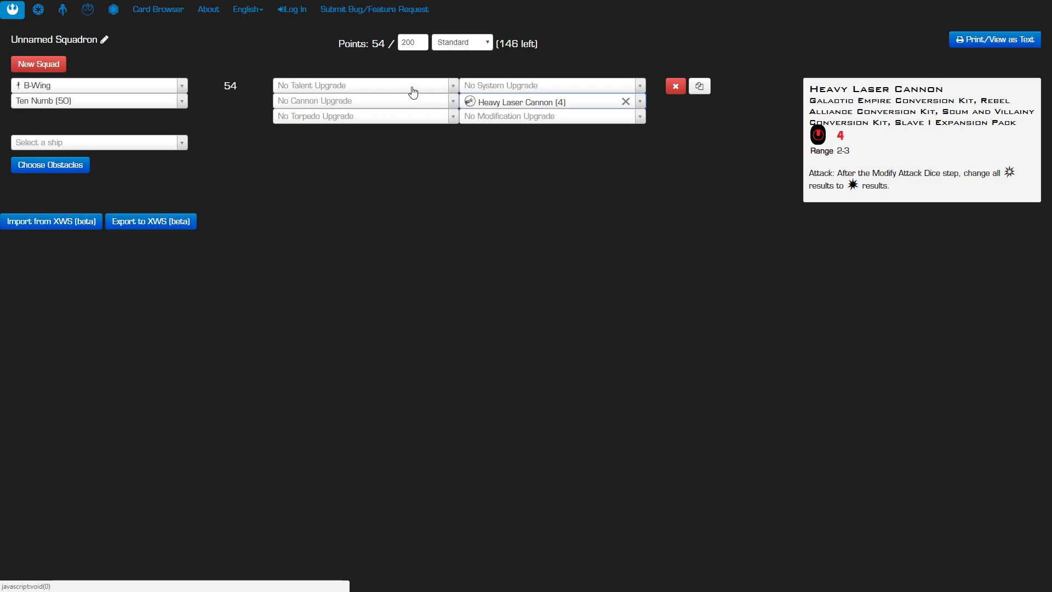
pyautogui.click(382, 87)
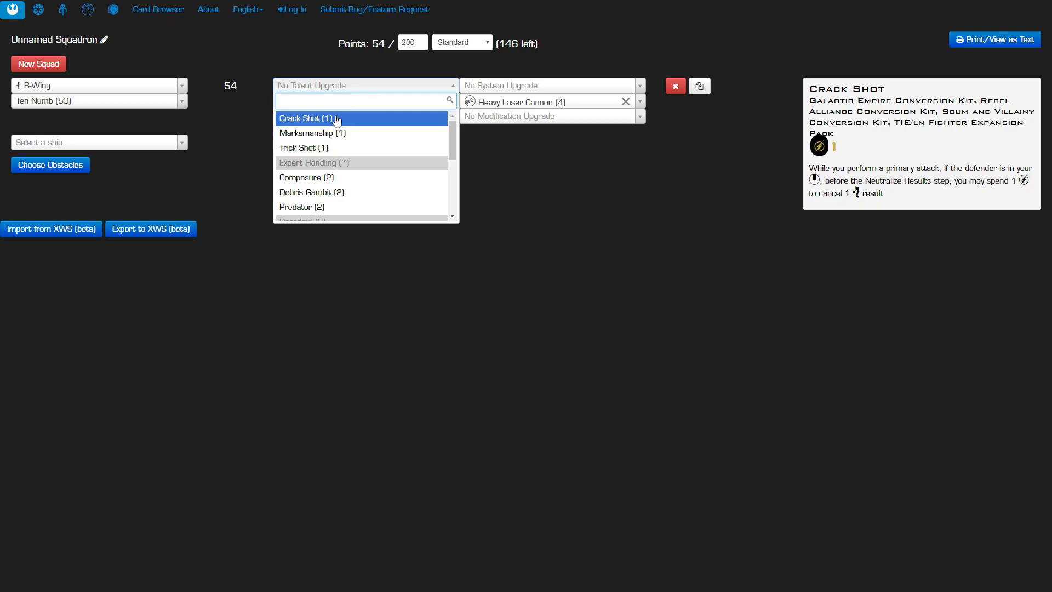
# Pick Predator (2) as Ten Numb's talent upgrade, totalling 56 of 200 points
pyautogui.click(320, 207)
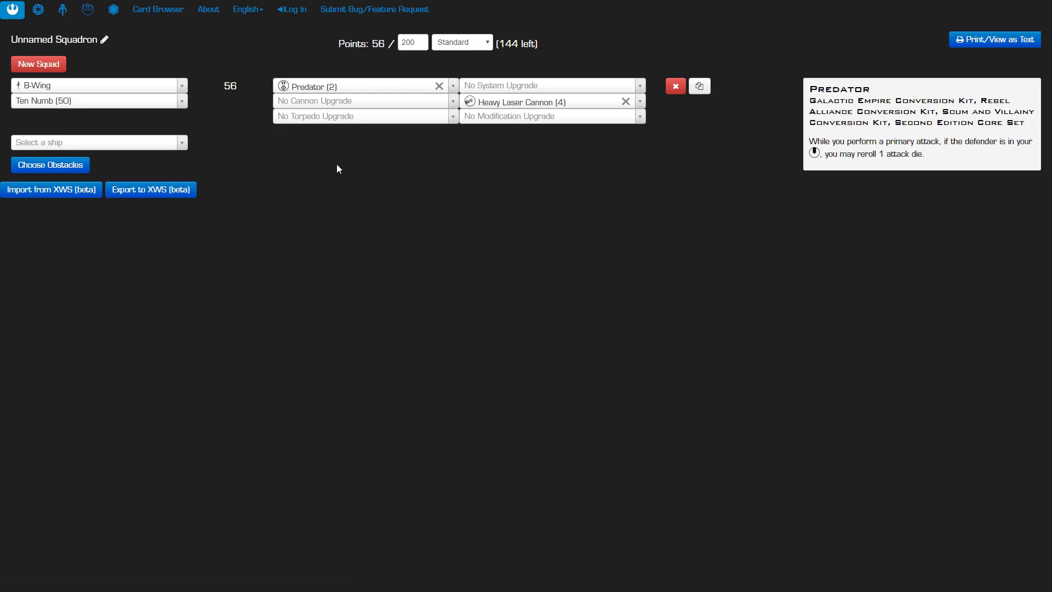
# Fit the B-Wing's system slot with Fire-Control System (3), leaving 141 points
pyautogui.click(586, 89)
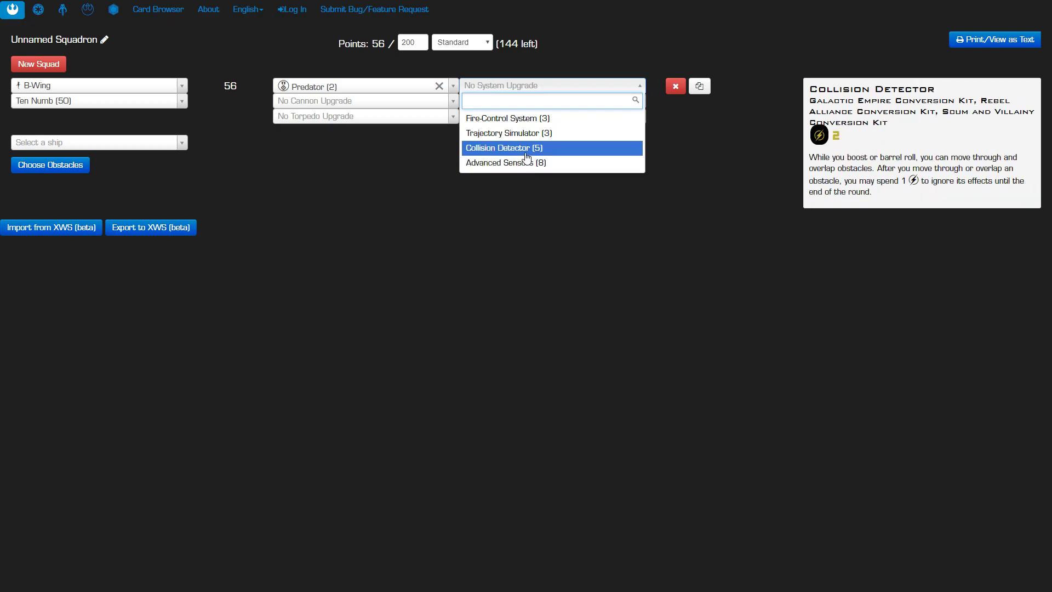
pyautogui.click(519, 120)
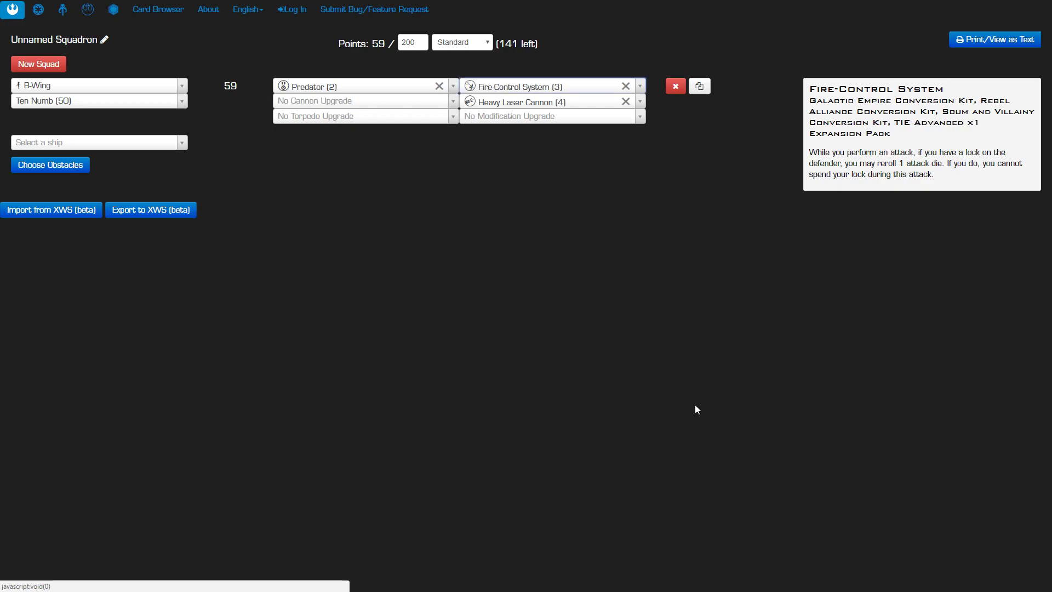
pyautogui.click(582, 86)
# Add an A-Wing flown by Arvel Crynyd (36), leaving 105 points
pyautogui.click(181, 142)
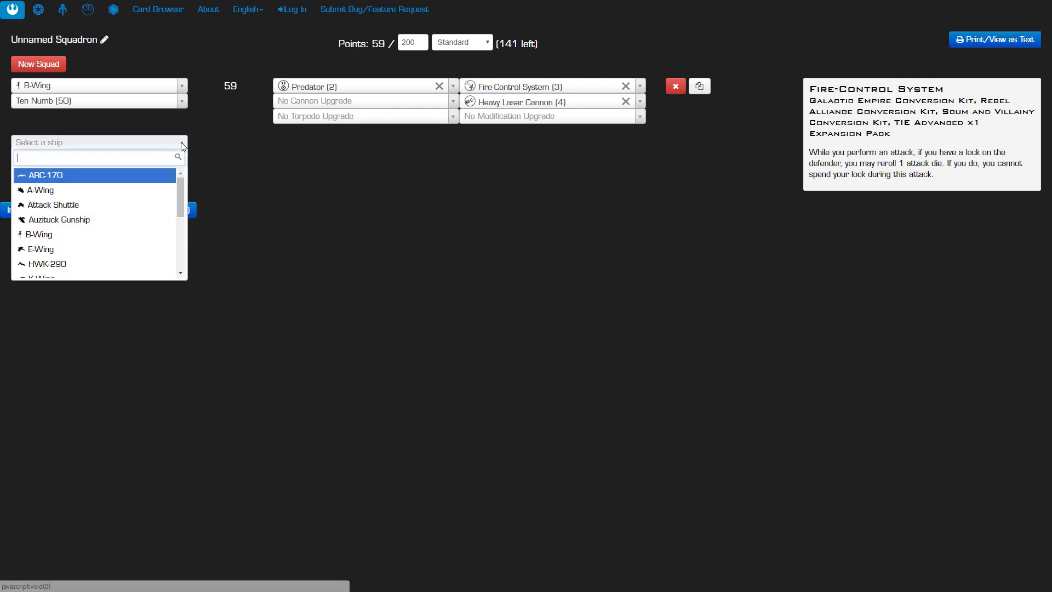
pyautogui.click(101, 192)
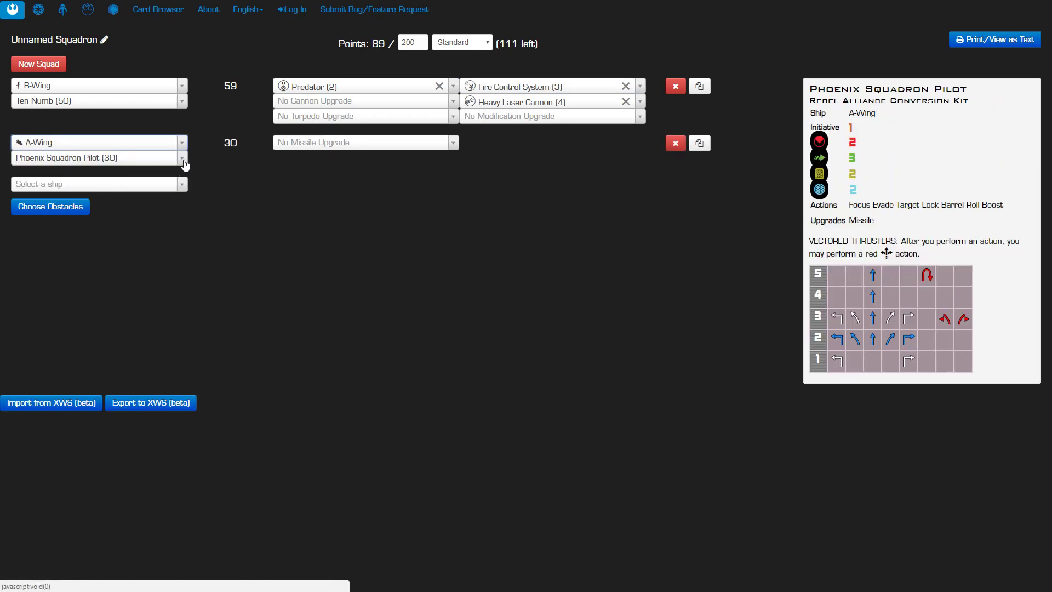
pyautogui.click(182, 159)
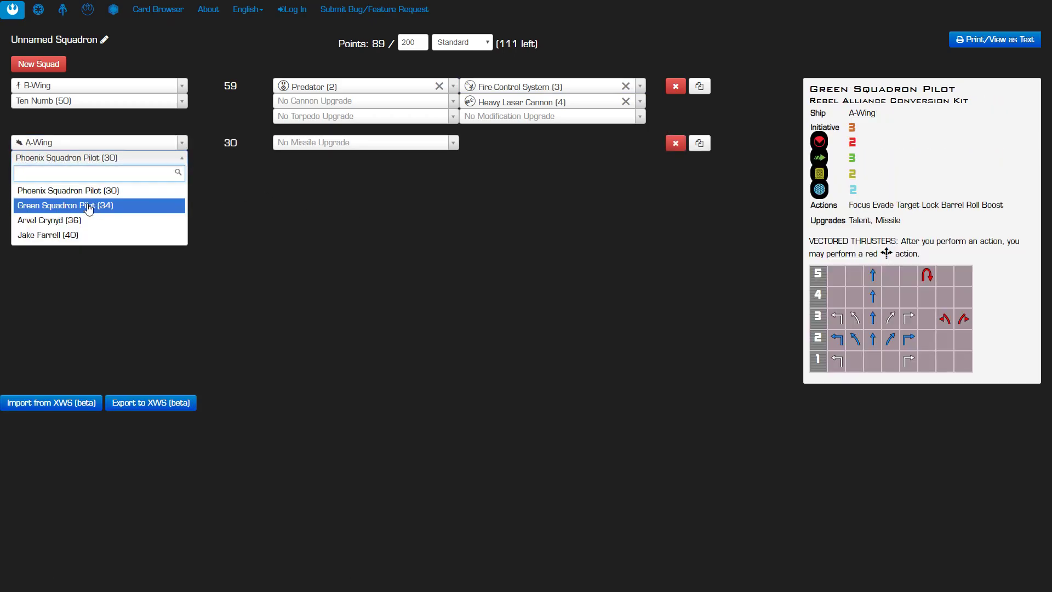
pyautogui.click(113, 218)
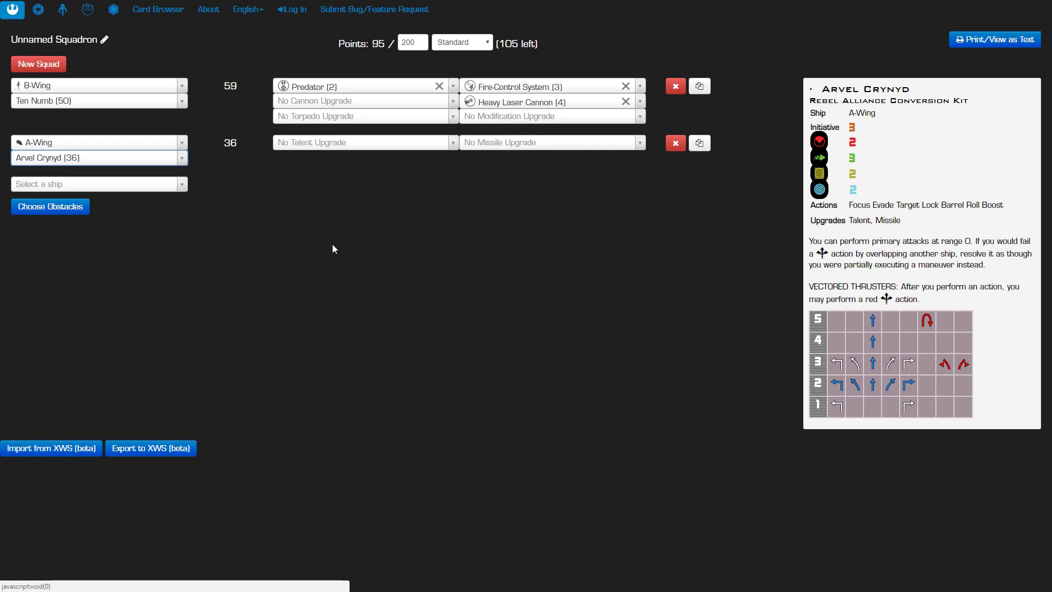
# Choose Intimidation (3) as the A-Wing's talent, totalling 98 of 200 points
pyautogui.click(322, 143)
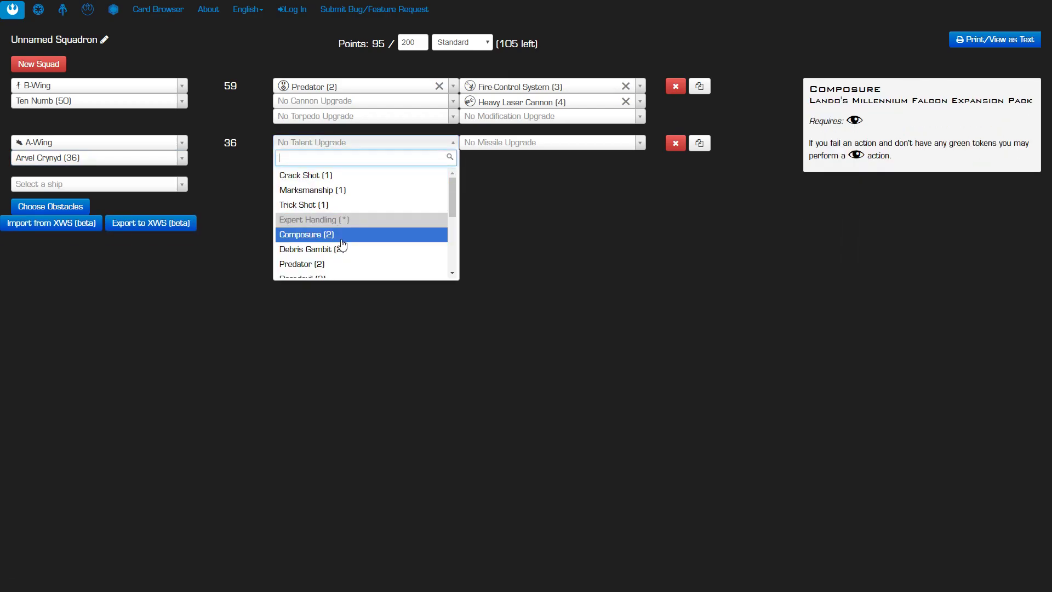
pyautogui.scroll(-2, 342, 245)
pyautogui.click(330, 254)
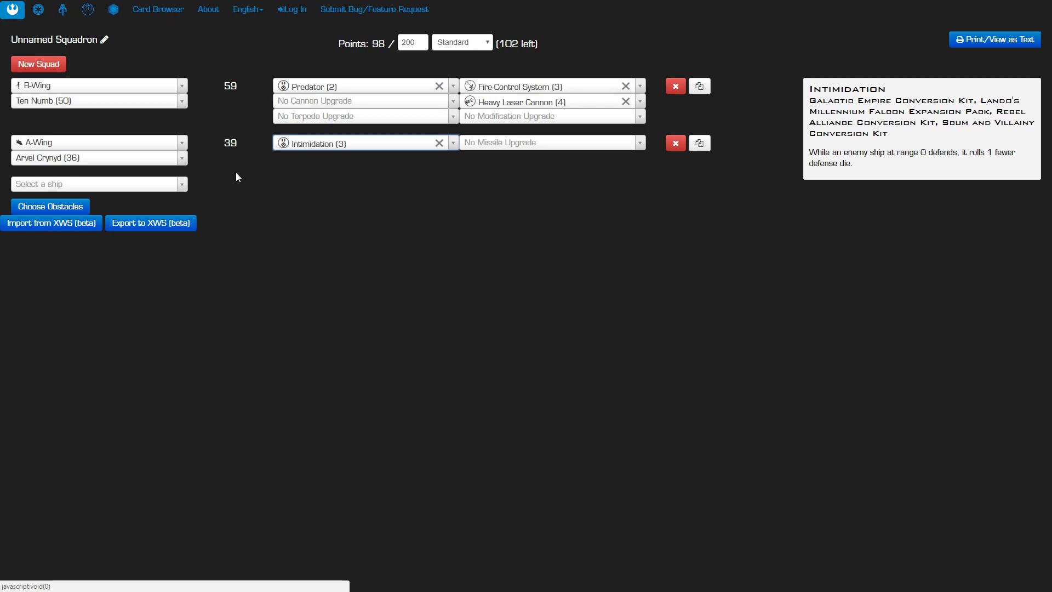
# Add a YT-1300 piloted by Lando Calrissian (Rebel) (92), reaching 190 points
pyautogui.click(185, 187)
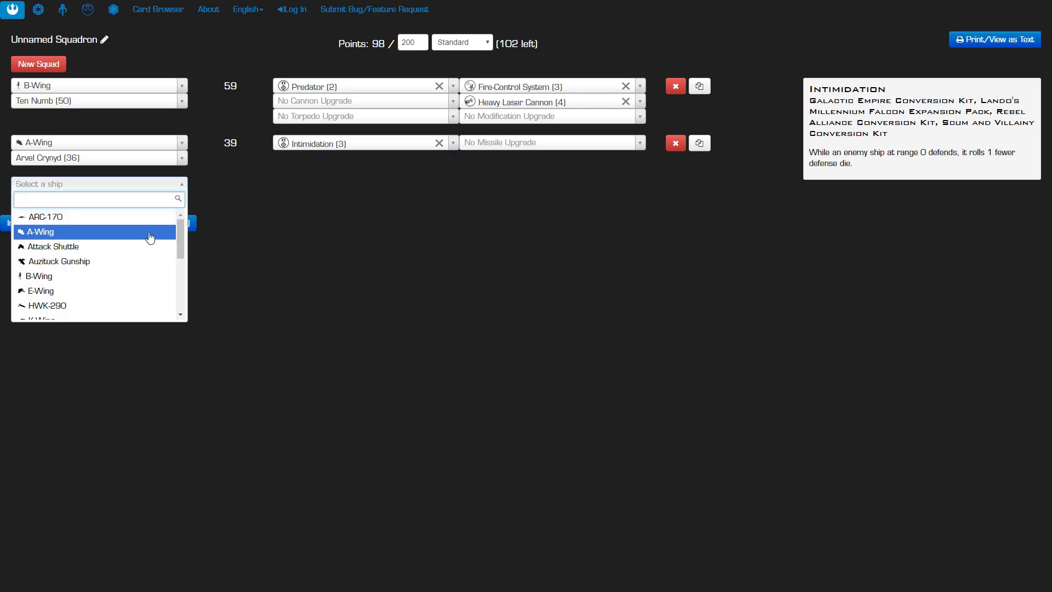
pyautogui.scroll(-2, 107, 280)
pyautogui.scroll(-2, 107, 280)
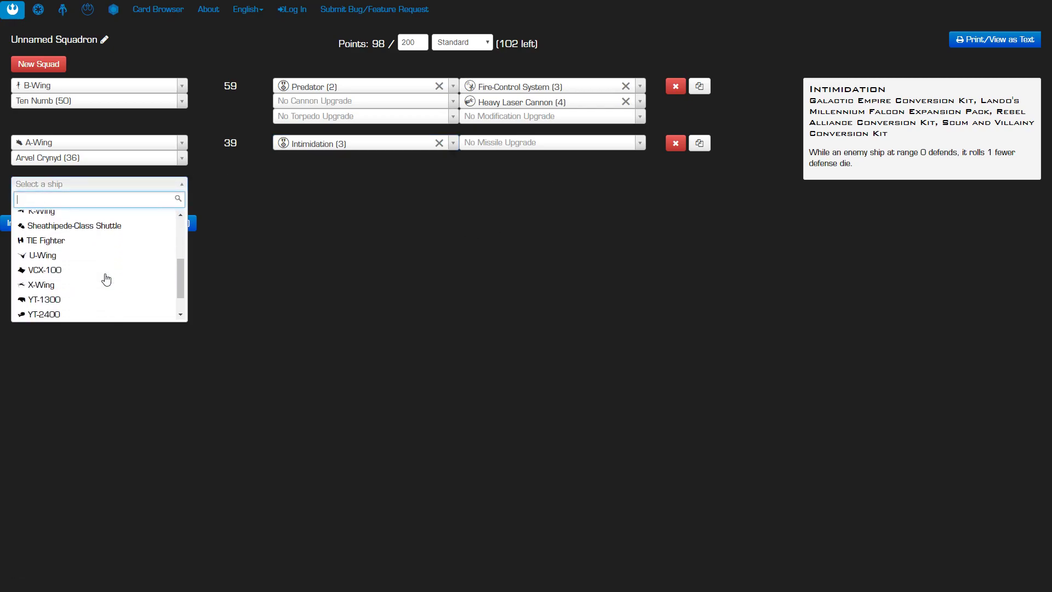
pyautogui.click(82, 300)
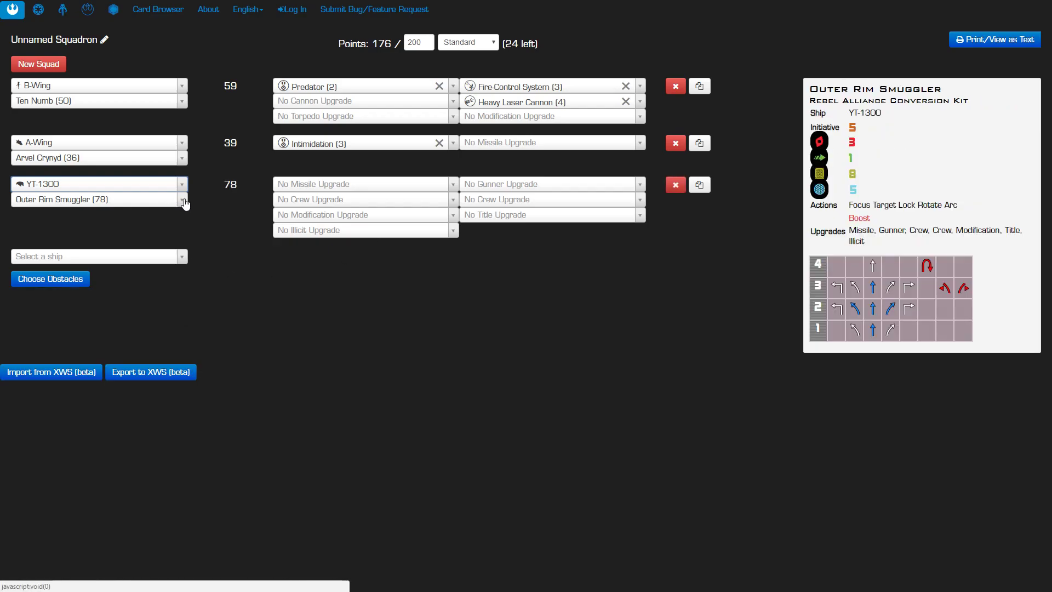
pyautogui.click(185, 200)
pyautogui.click(132, 278)
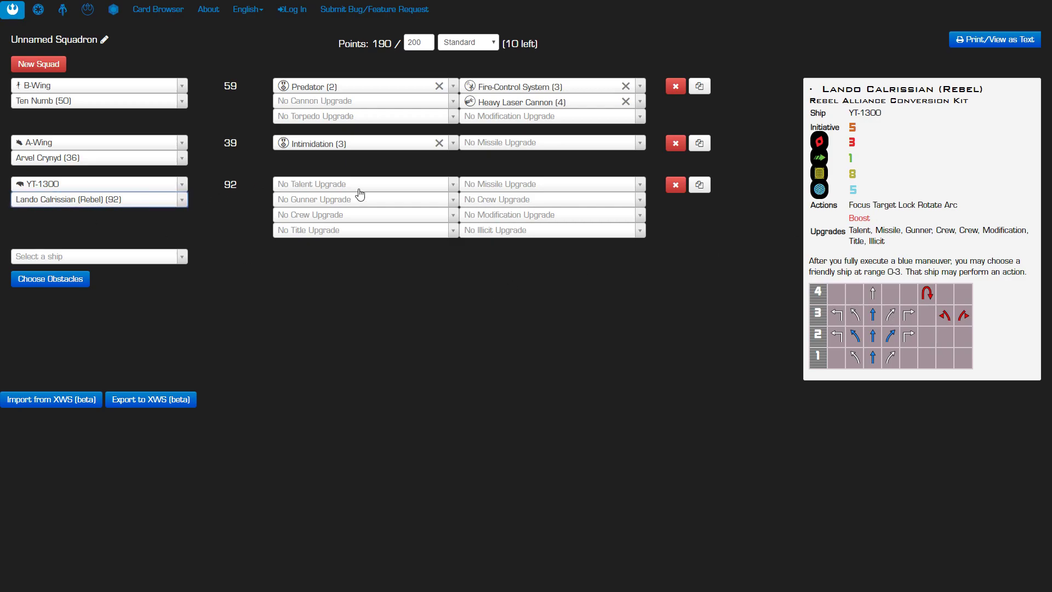
pyautogui.moveTo(61, 161)
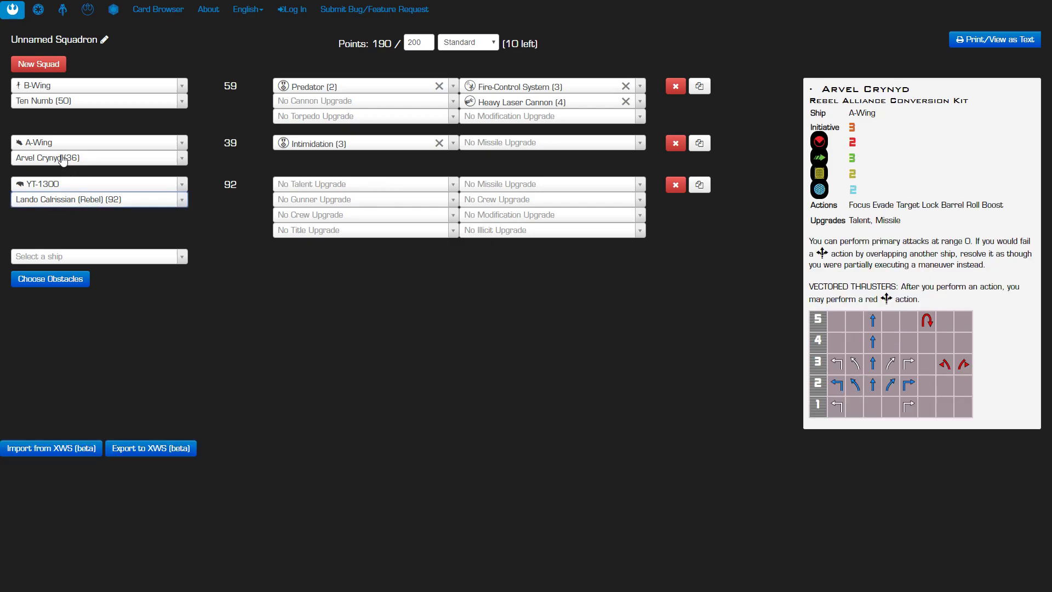
pyautogui.moveTo(57, 202)
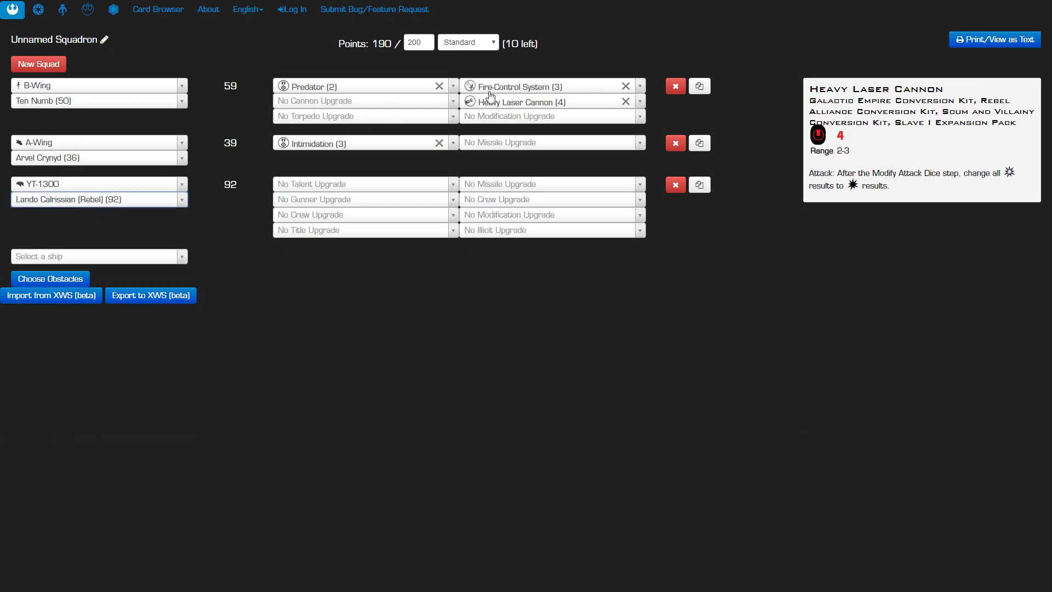
pyautogui.moveTo(40, 98)
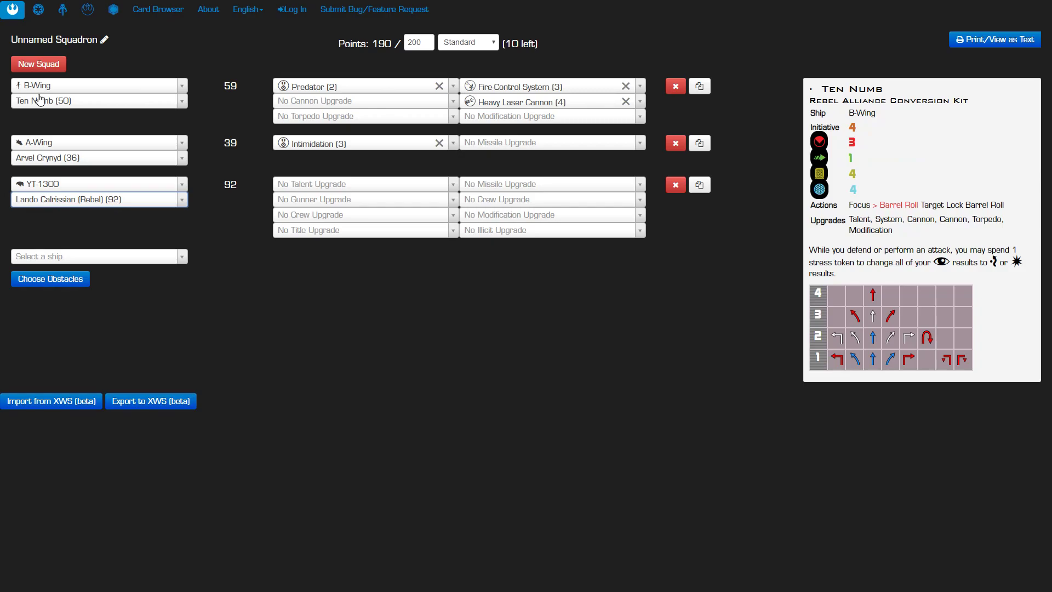
pyautogui.moveTo(520, 102)
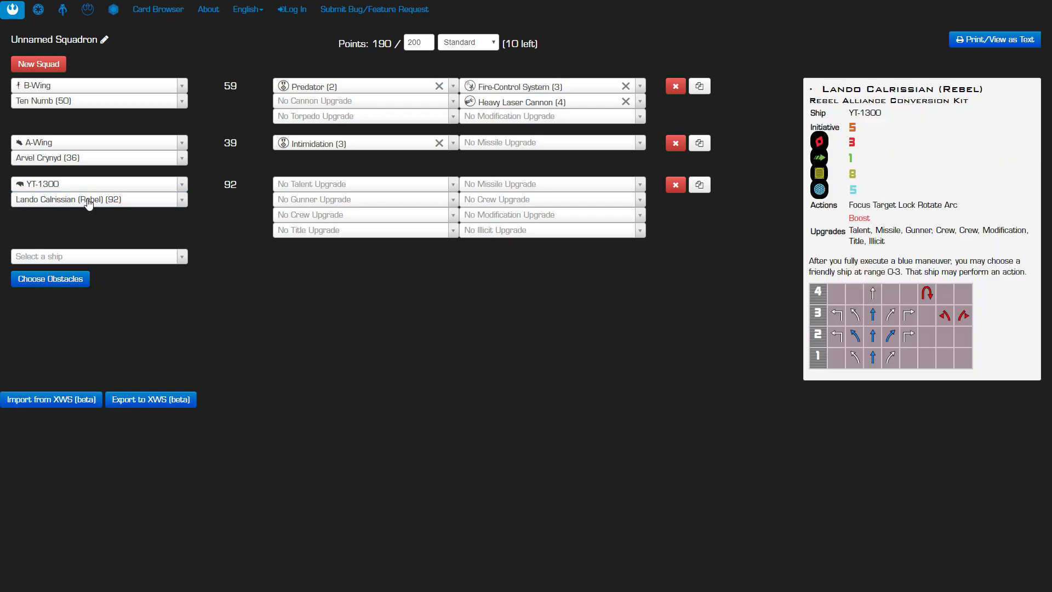
pyautogui.click(89, 200)
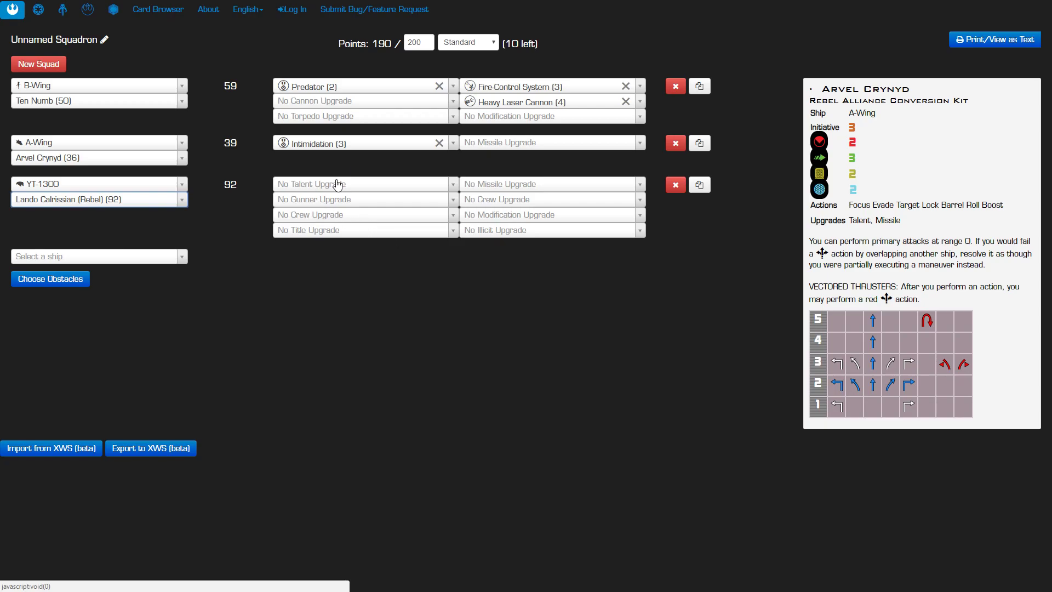
# Put Hotshot Gunner (7) in the YT-1300's gunner slot, leaving 3 points
pyautogui.click(366, 205)
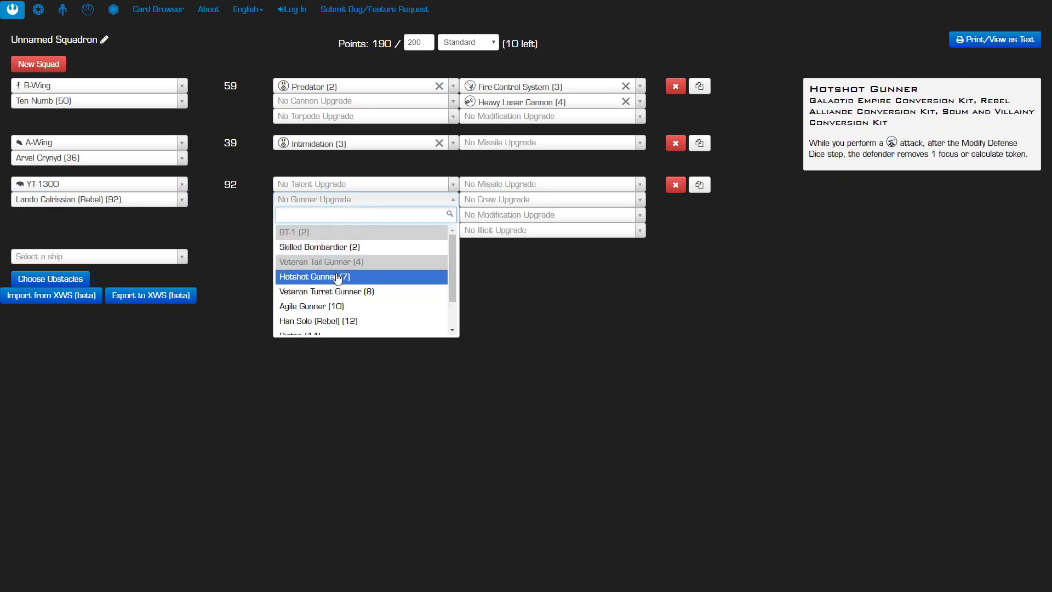
pyautogui.click(338, 277)
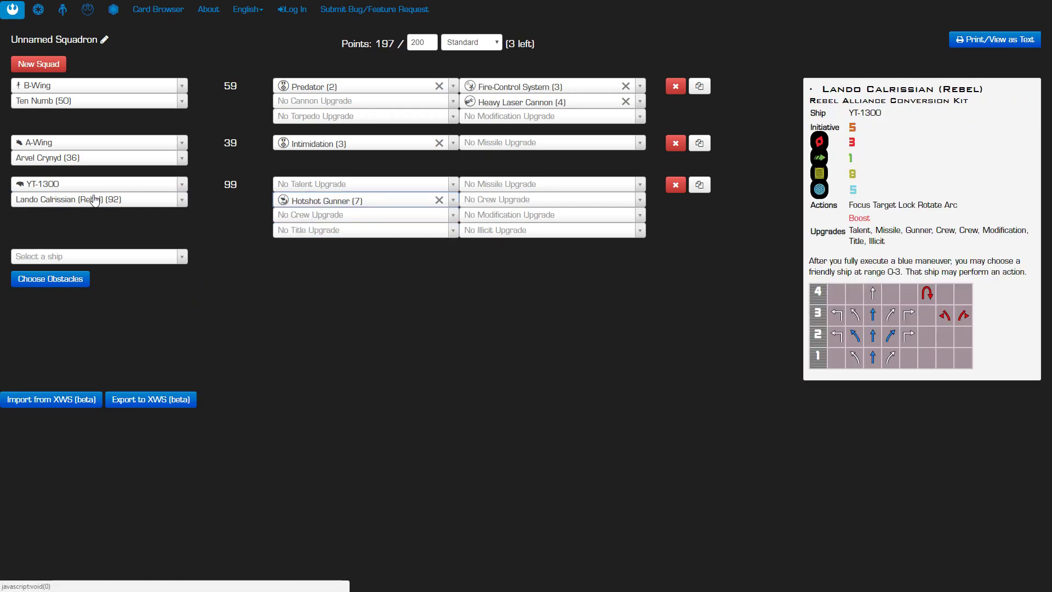
pyautogui.moveTo(382, 198)
pyautogui.moveTo(331, 202)
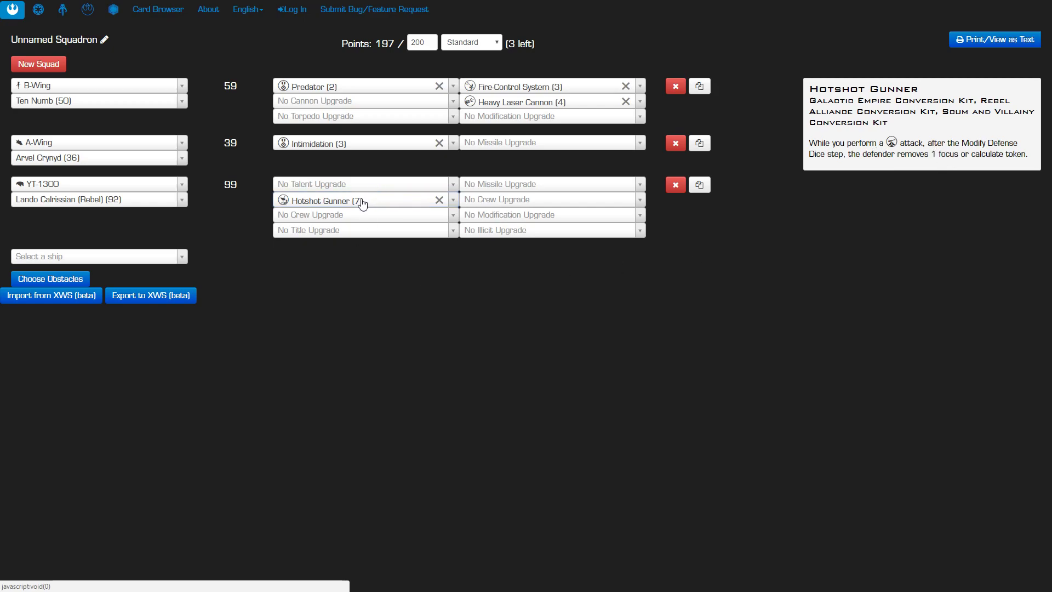
# Set the YT-1300's modification to Electronic Baffle (2), reaching 199 points, then browse alternatives
pyautogui.click(563, 217)
pyautogui.click(516, 281)
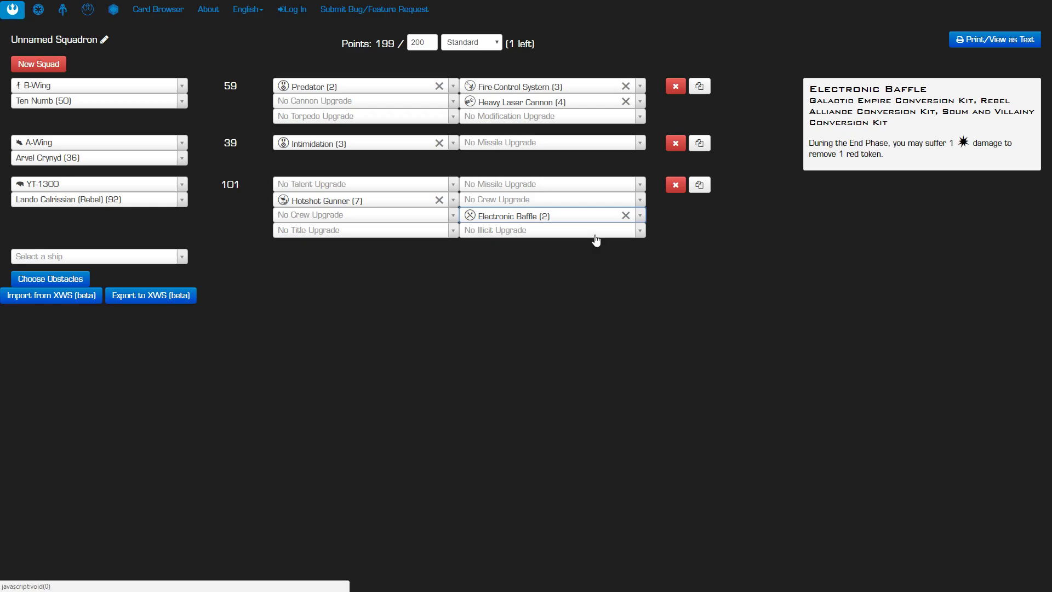
pyautogui.click(595, 218)
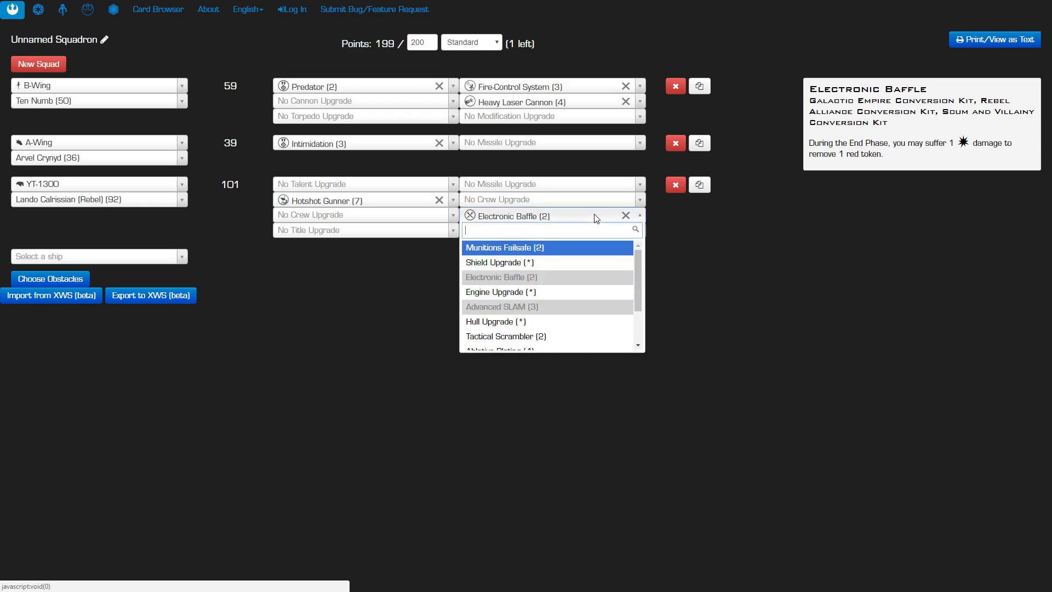
pyautogui.click(594, 218)
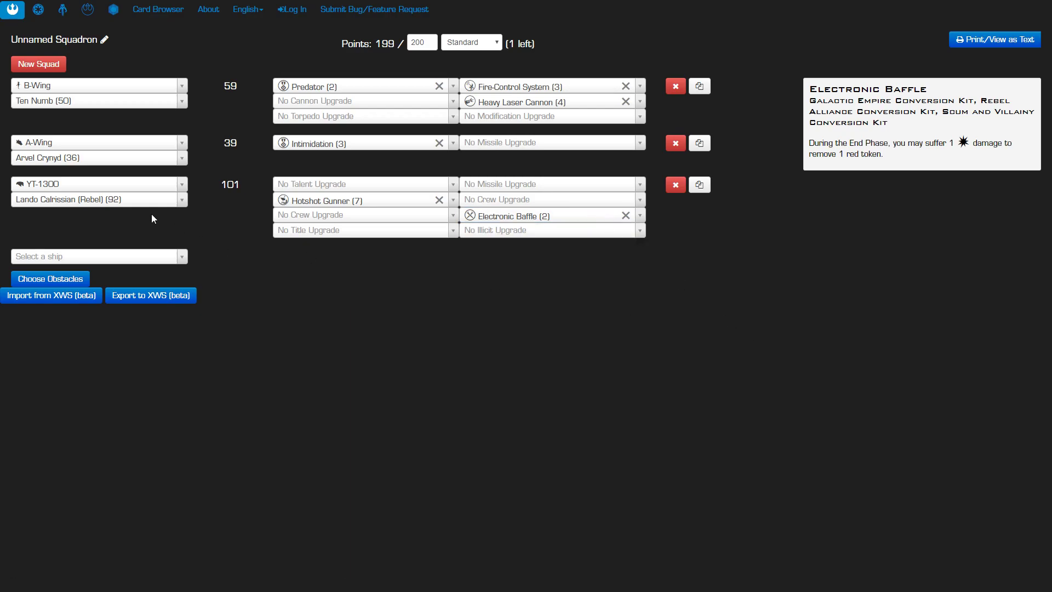
pyautogui.moveTo(115, 204)
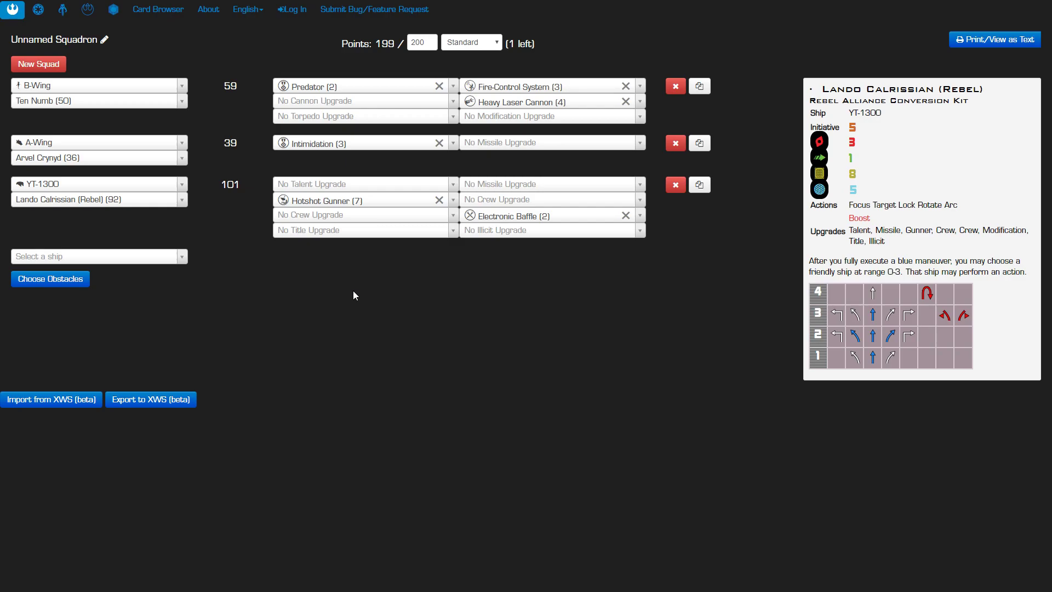
pyautogui.click(547, 215)
pyautogui.scroll(-2, 527, 320)
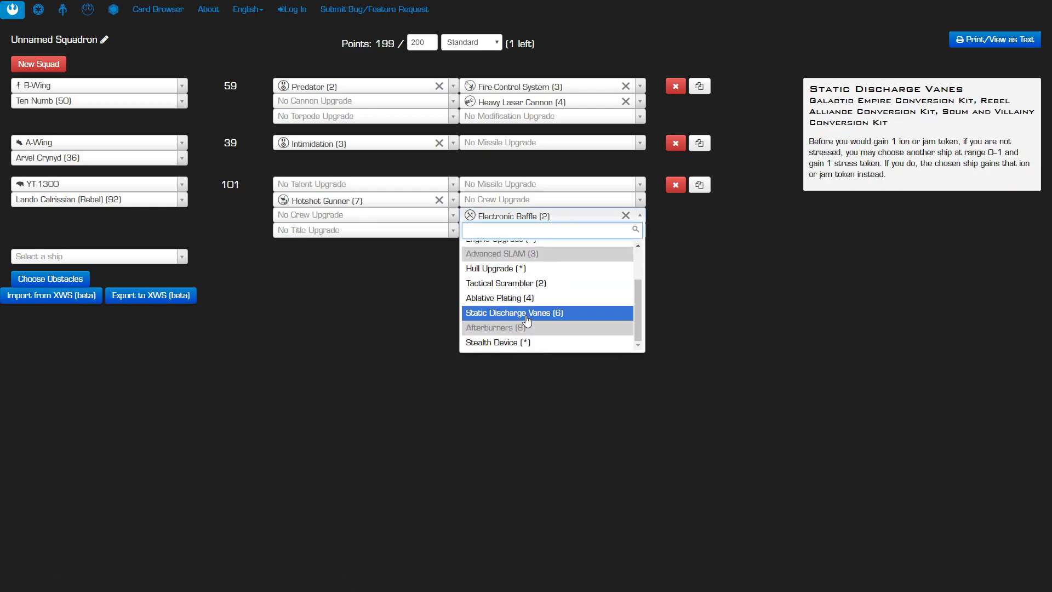
pyautogui.scroll(2, 516, 307)
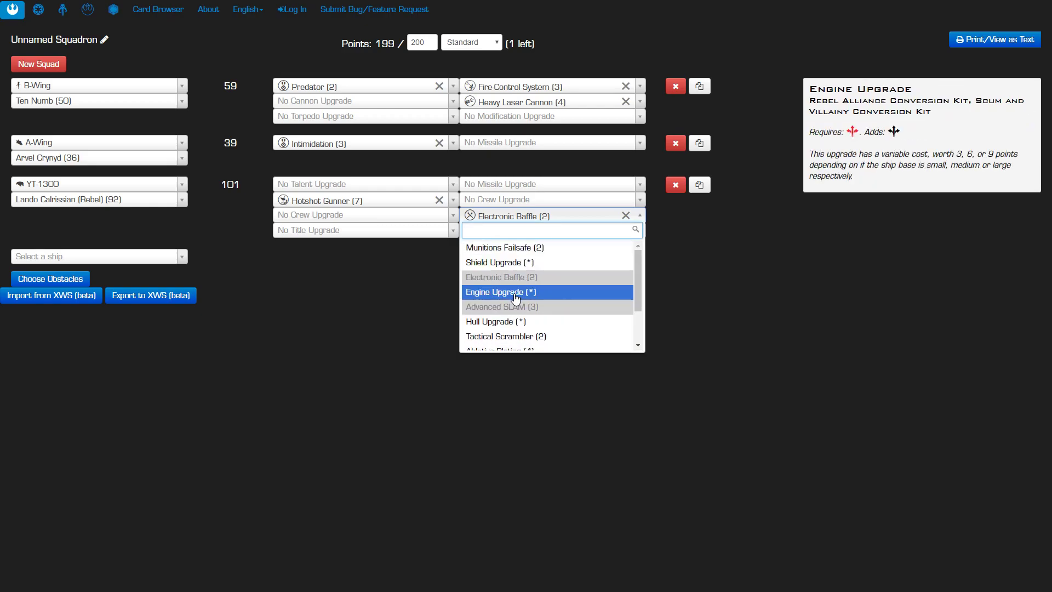
pyautogui.click(712, 274)
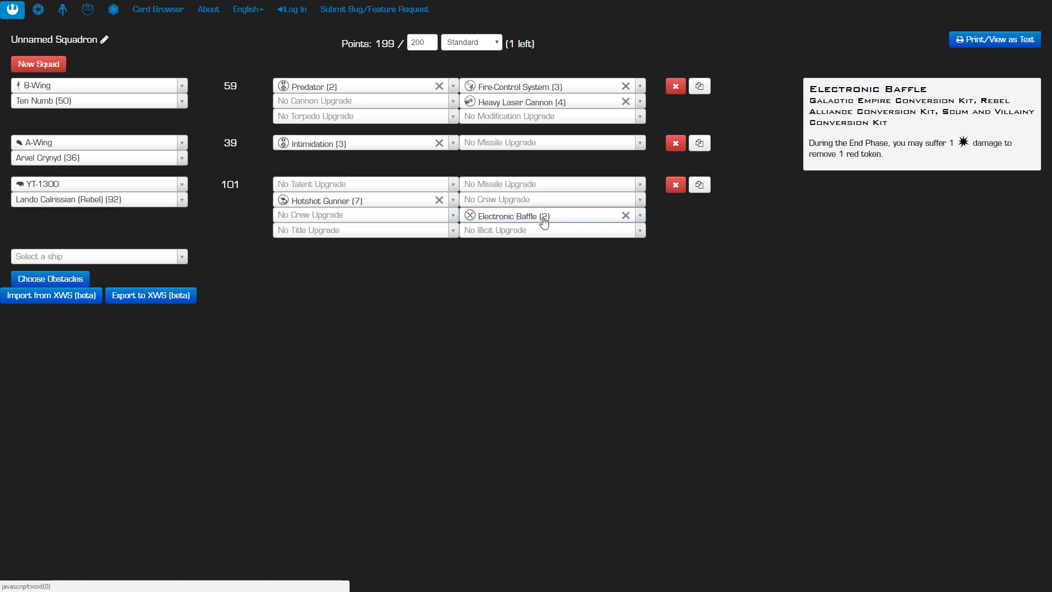
# Equip Lando's YT-1300 with the Trick Shot (1) talent, reaching 200 of 200 points
pyautogui.click(364, 185)
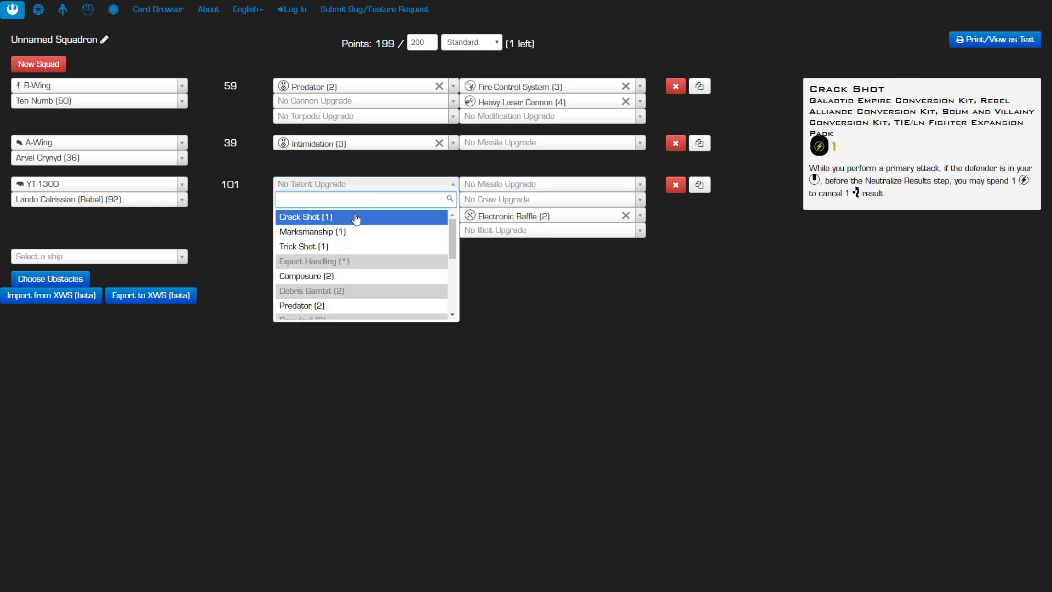
pyautogui.click(340, 247)
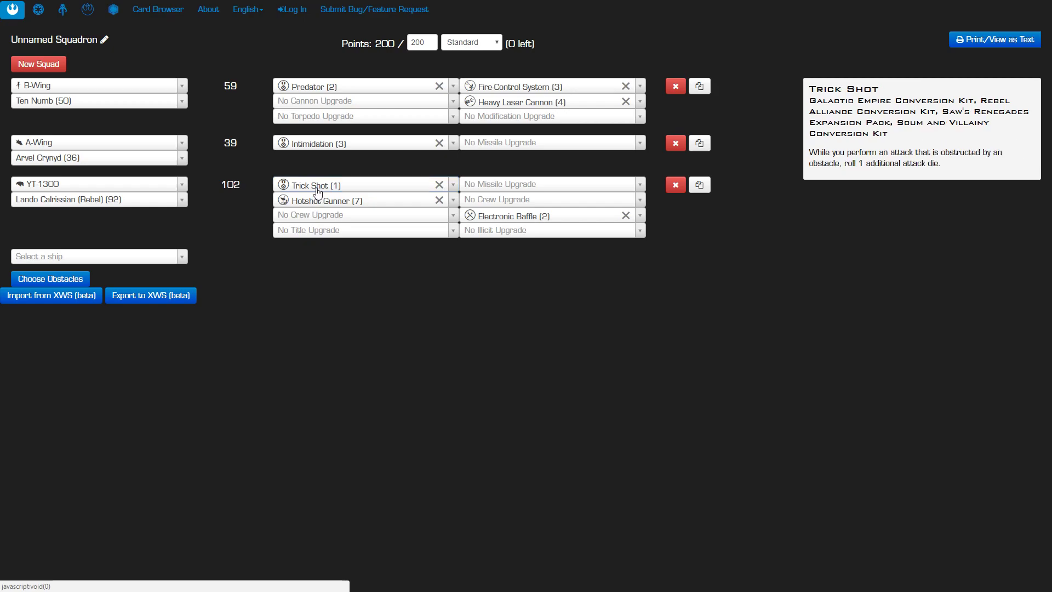
pyautogui.click(367, 190)
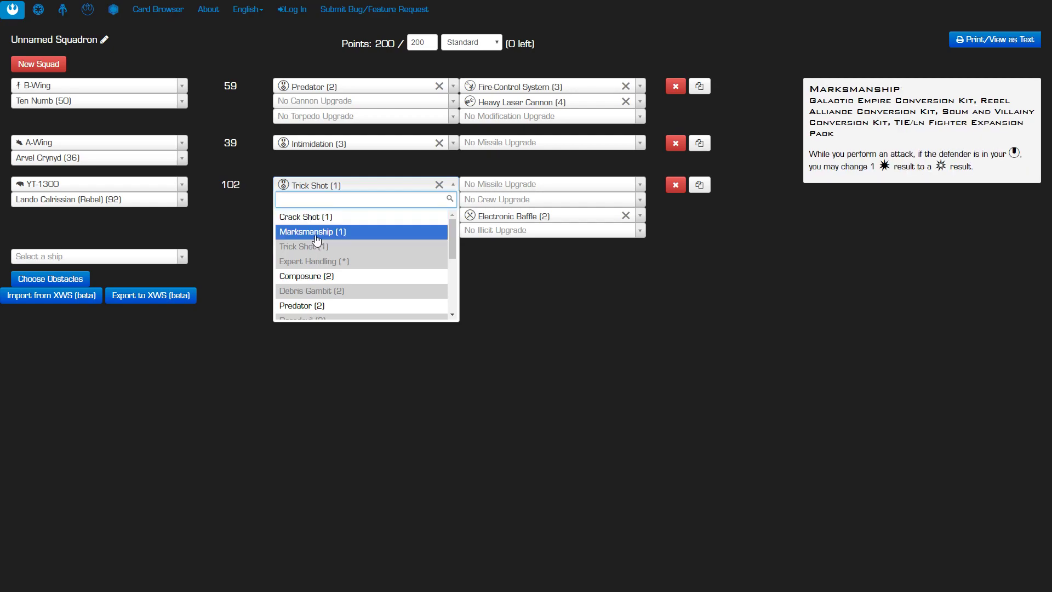
pyautogui.click(567, 273)
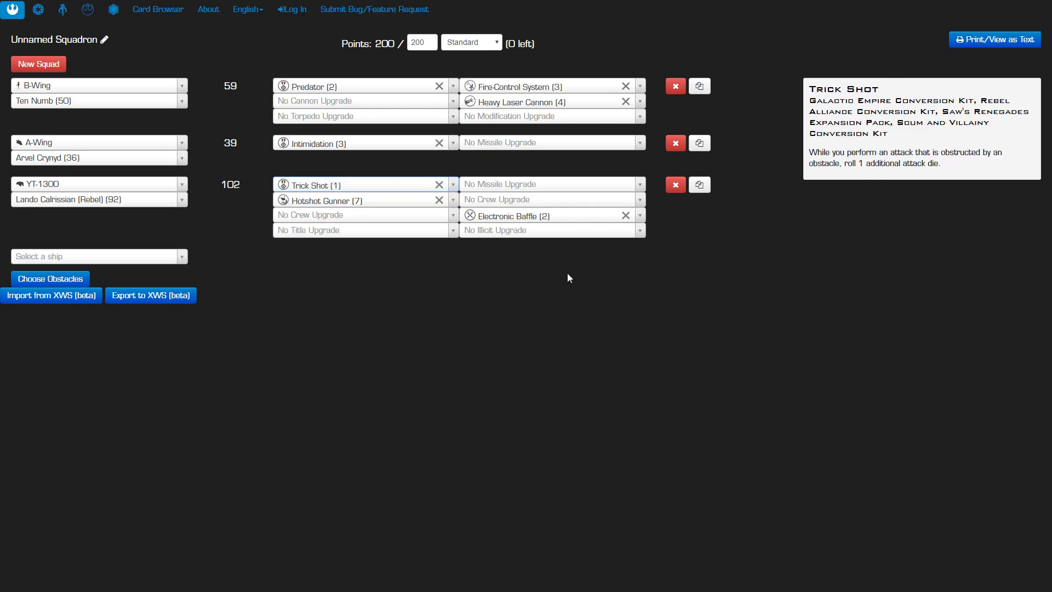